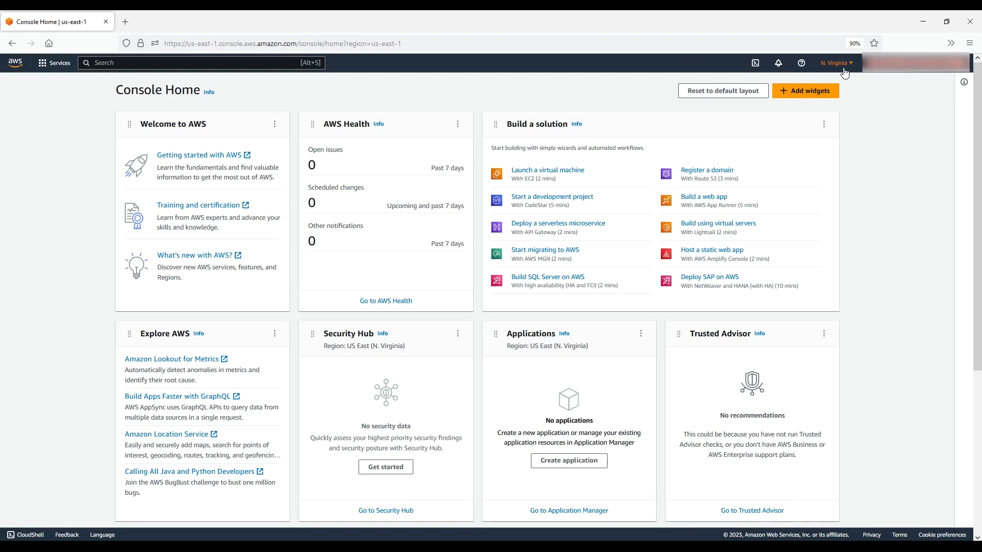
Search the console for 'Billing' to reach the Billing Dashboard
{"action": "left_click", "coordinate": [235, 60]}
{"action": "type", "text": "Billing"}
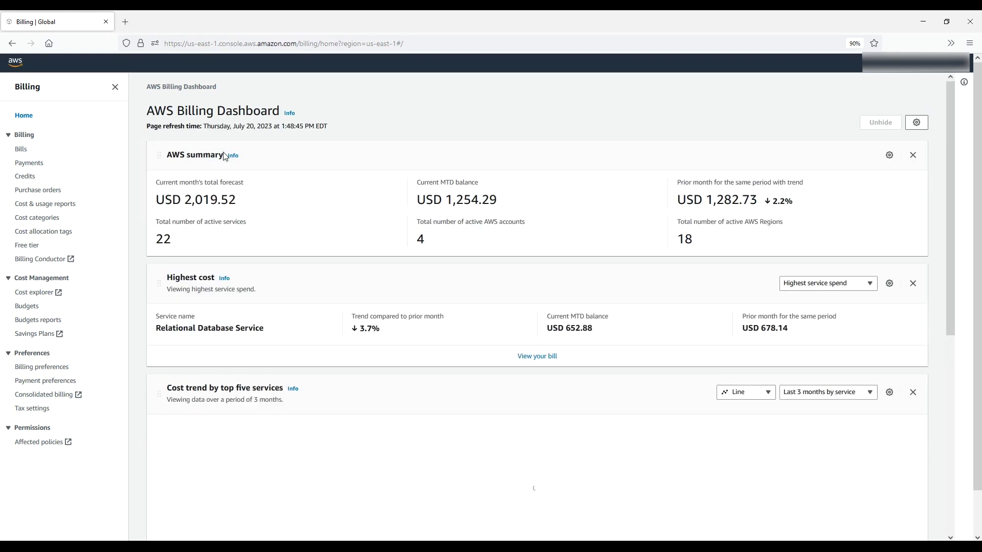
Open Bills and expand the Elastic Compute Cloud charges for US East (N. Virginia)
{"action": "left_click", "coordinate": [21, 150]}
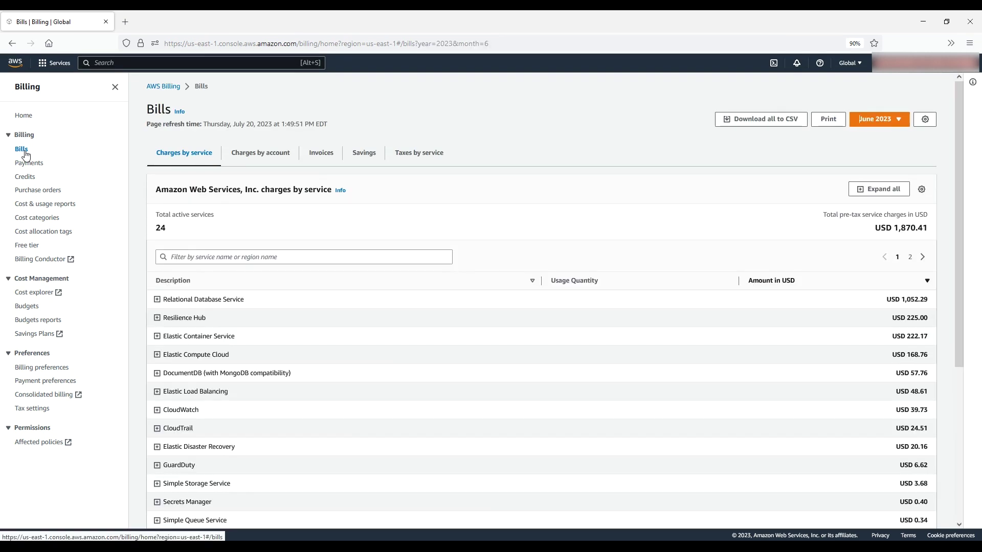
{"action": "scroll", "coordinate": [238, 185], "scroll_direction": "down", "scroll_amount": 2}
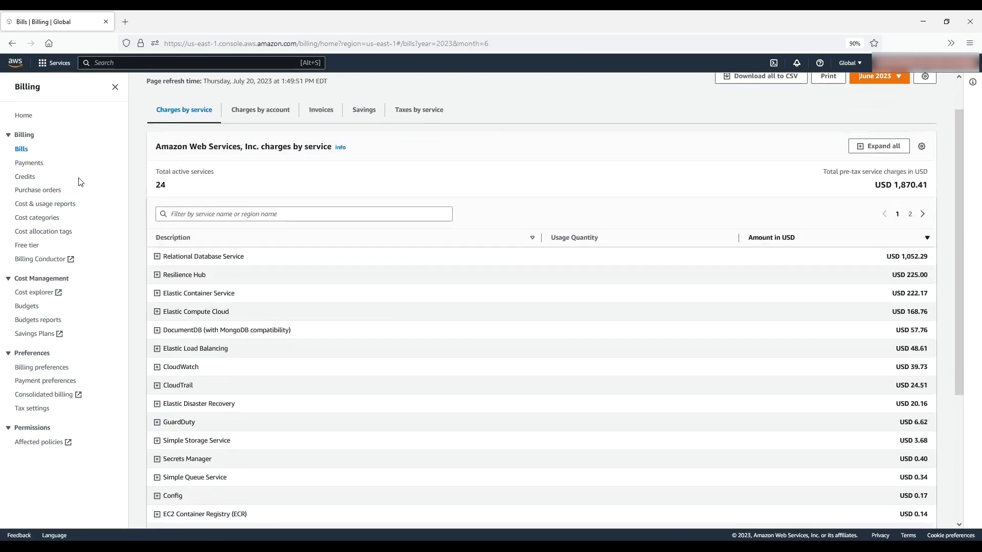
{"action": "left_click", "coordinate": [157, 312]}
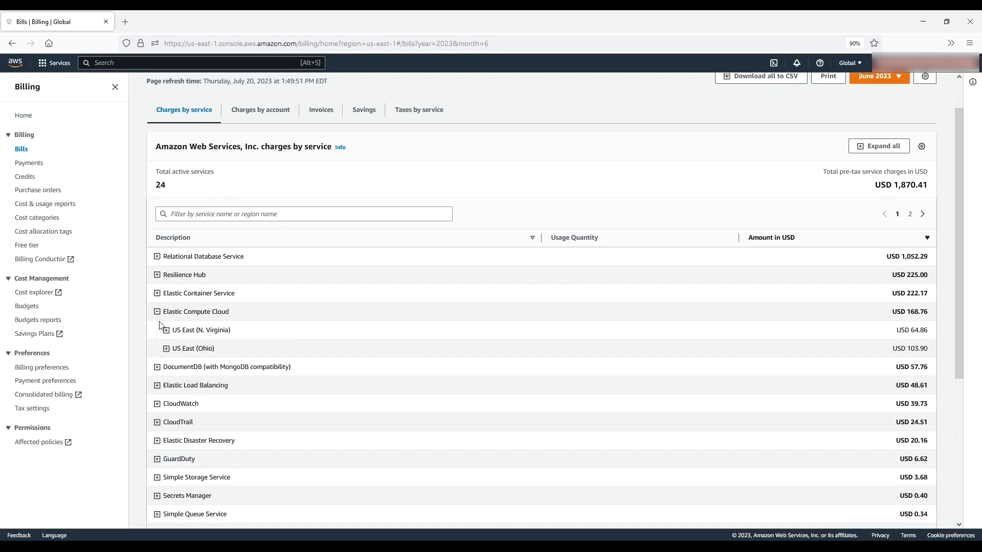
{"action": "left_click", "coordinate": [165, 331]}
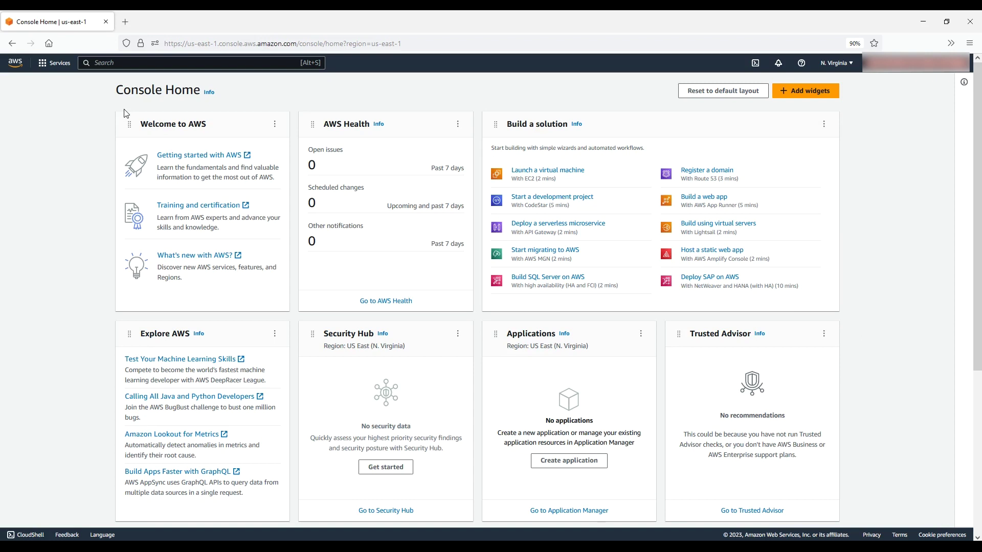
Search for 'Cost explorer' and start a new cost and usage report
{"action": "left_click", "coordinate": [128, 63]}
{"action": "type", "text": "Cost ex"}
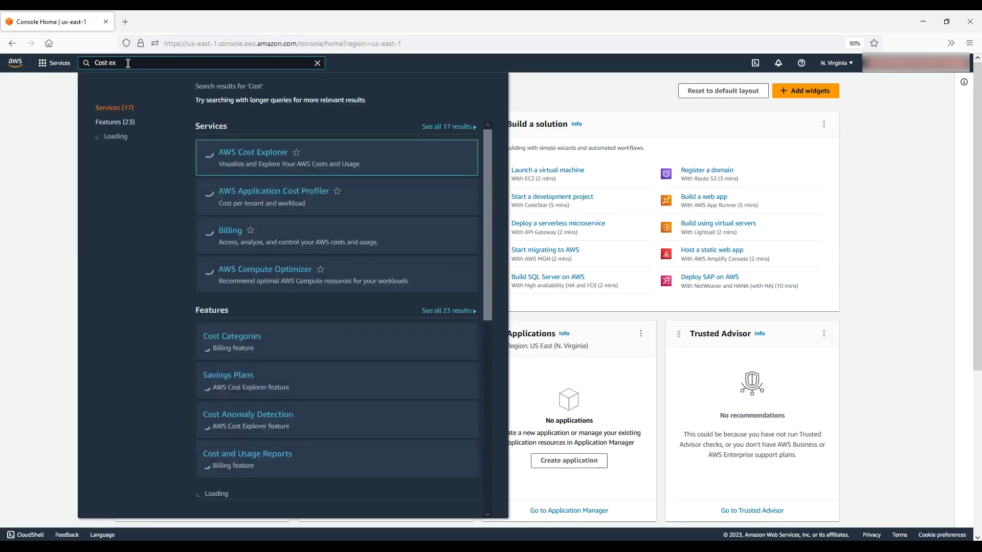
{"action": "type", "text": "plorer"}
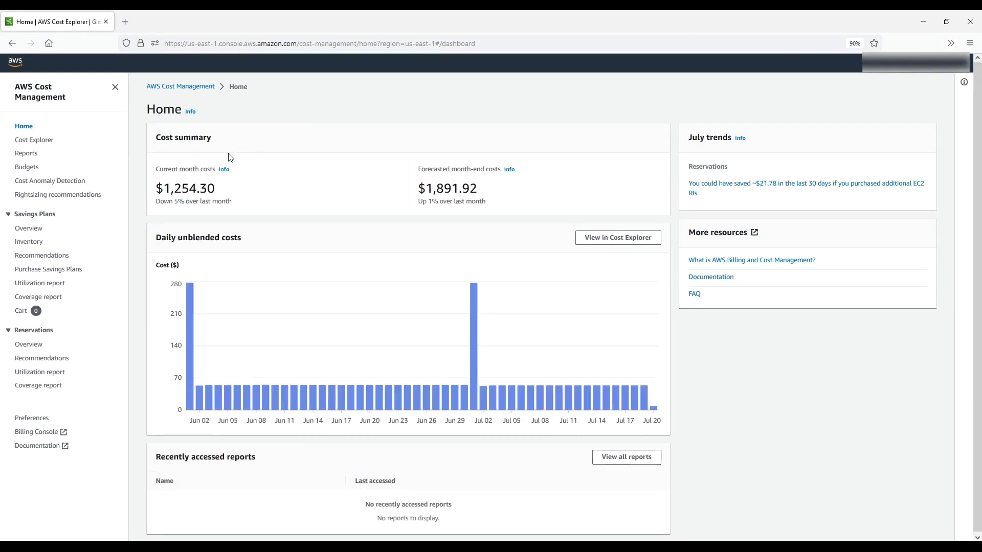
{"action": "left_click", "coordinate": [52, 145]}
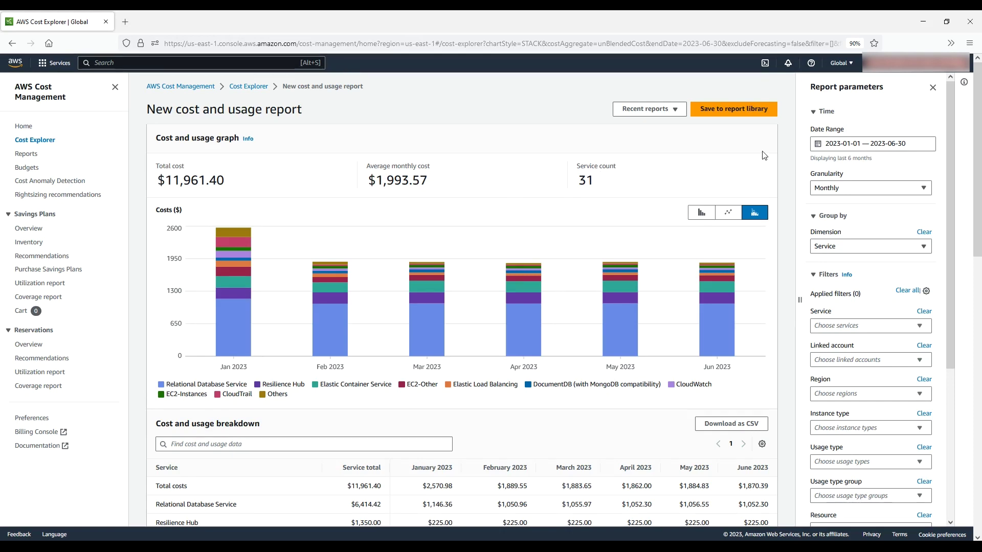
Set the report's date range to Past 1 Month (June 2023) with Daily granularity
{"action": "left_click", "coordinate": [821, 145]}
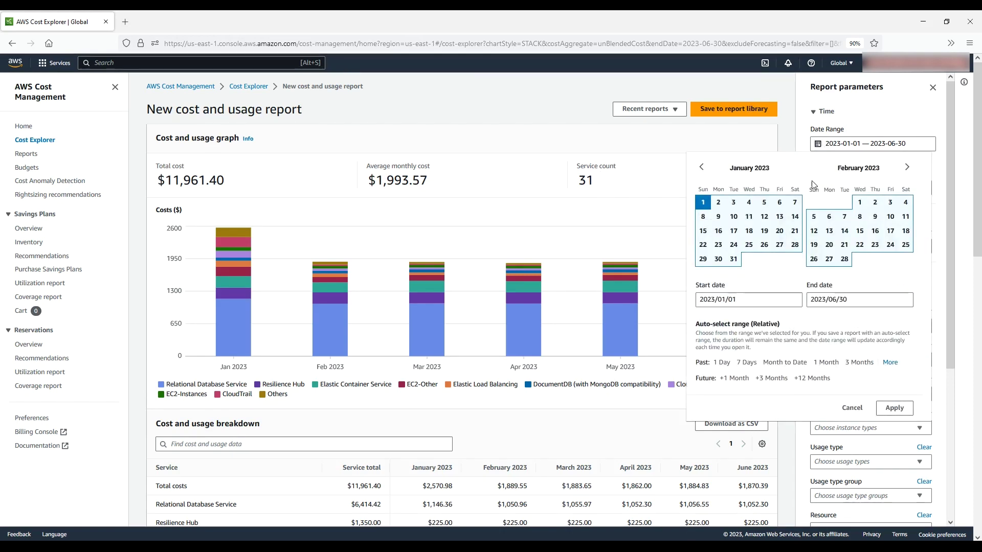
{"action": "left_click", "coordinate": [821, 363]}
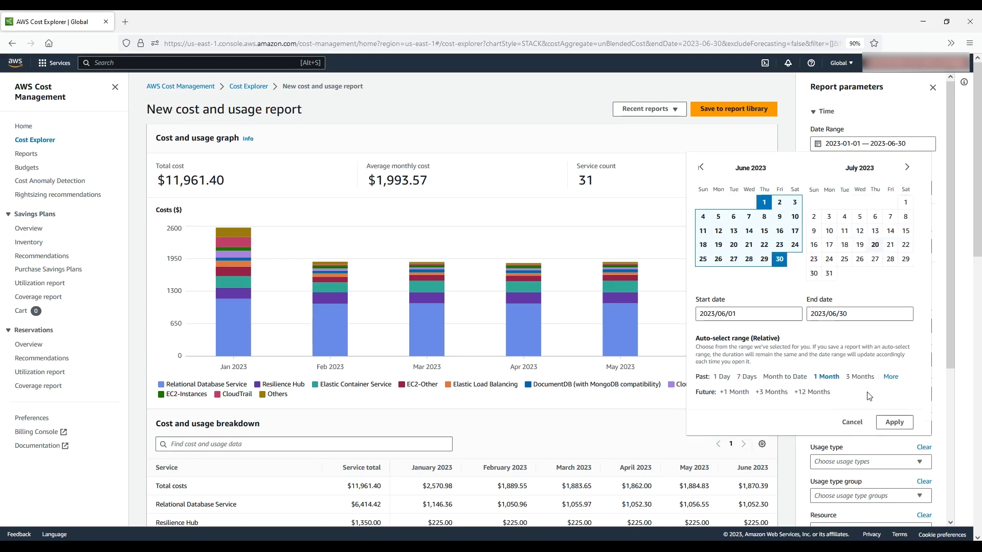
{"action": "left_click", "coordinate": [894, 422]}
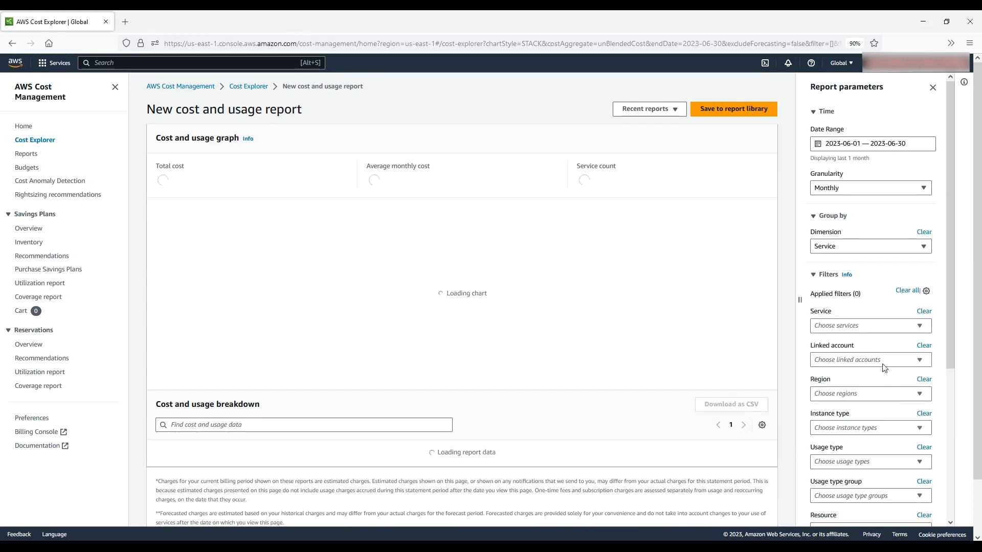
{"action": "left_click", "coordinate": [883, 190]}
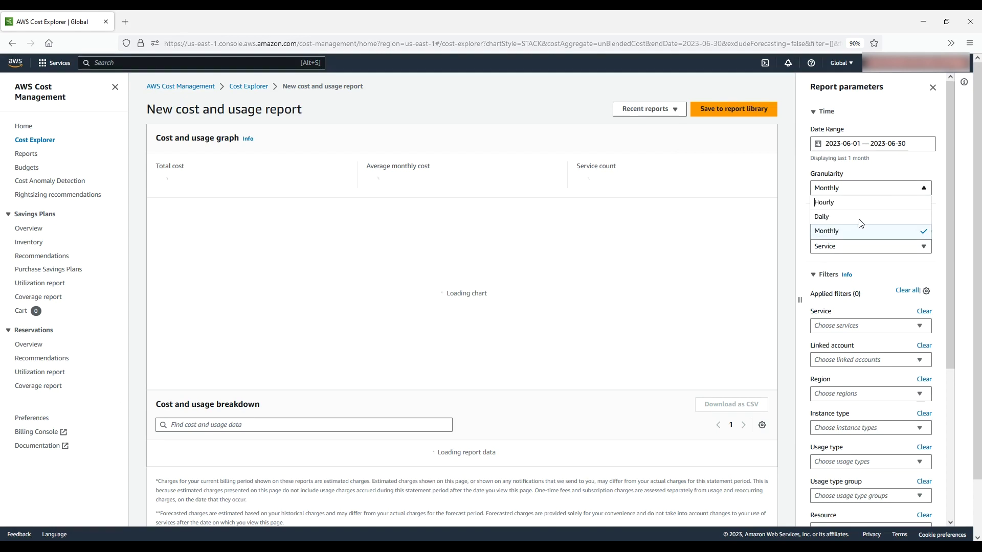
{"action": "left_click", "coordinate": [858, 219]}
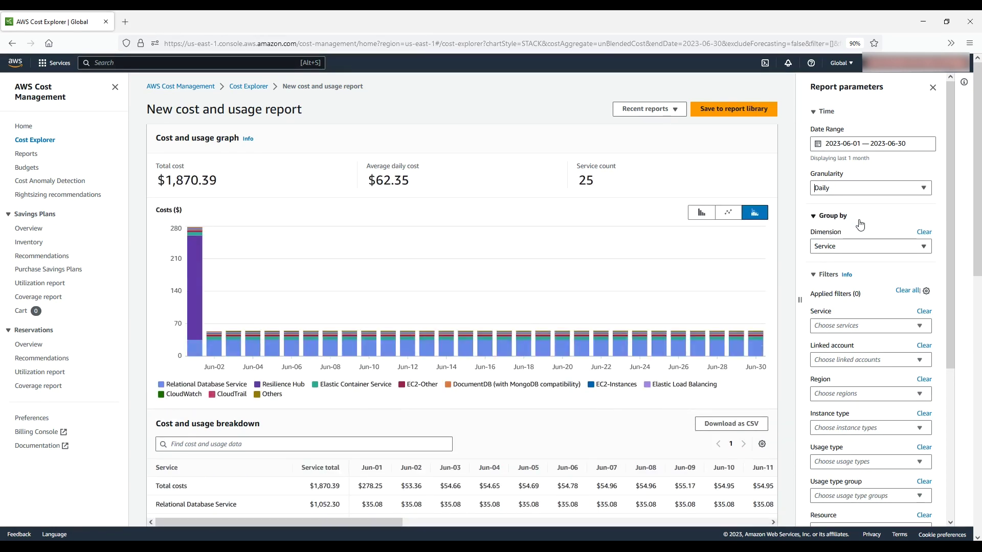
Group costs by Usage type and filter the Service to EC2 - Other
{"action": "left_click", "coordinate": [859, 251]}
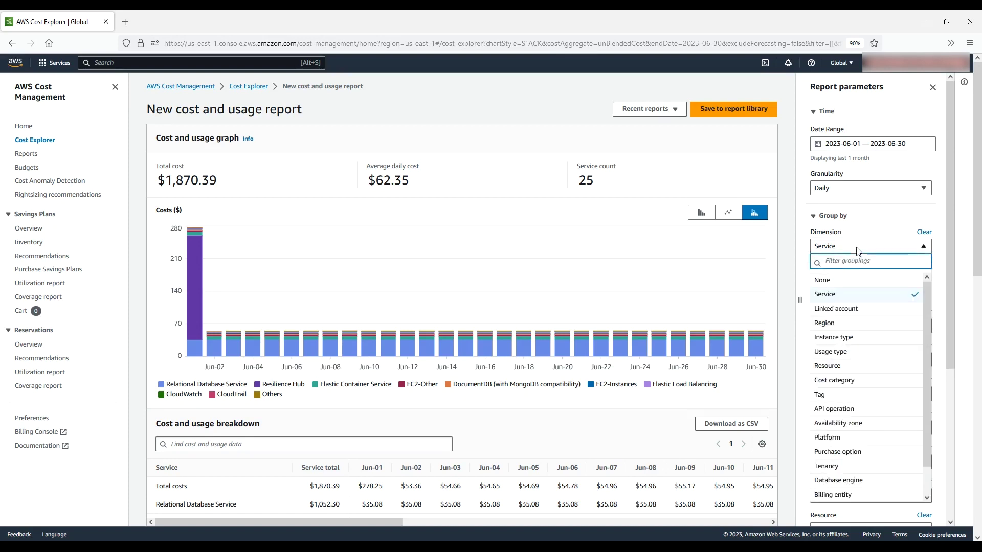
{"action": "left_click", "coordinate": [852, 353]}
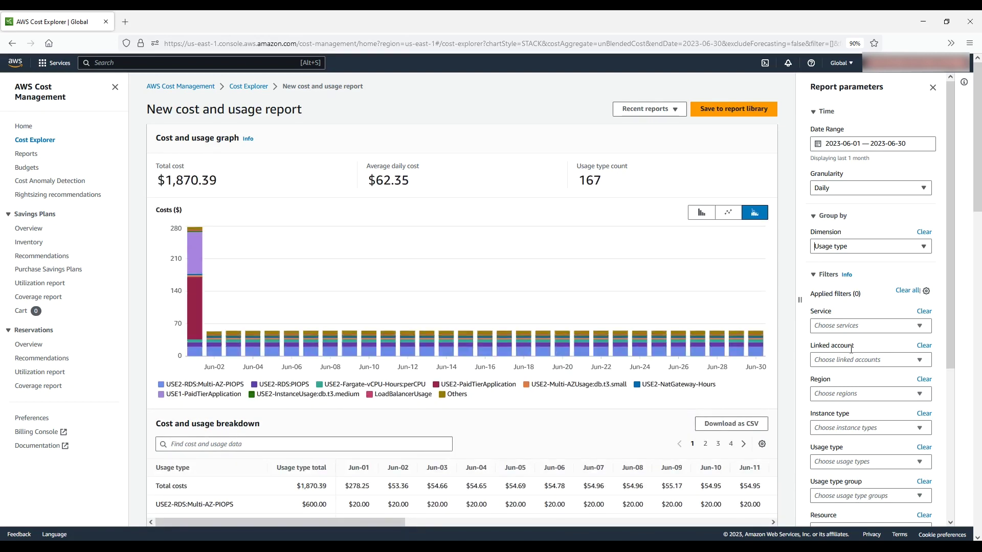
{"action": "left_click", "coordinate": [853, 327]}
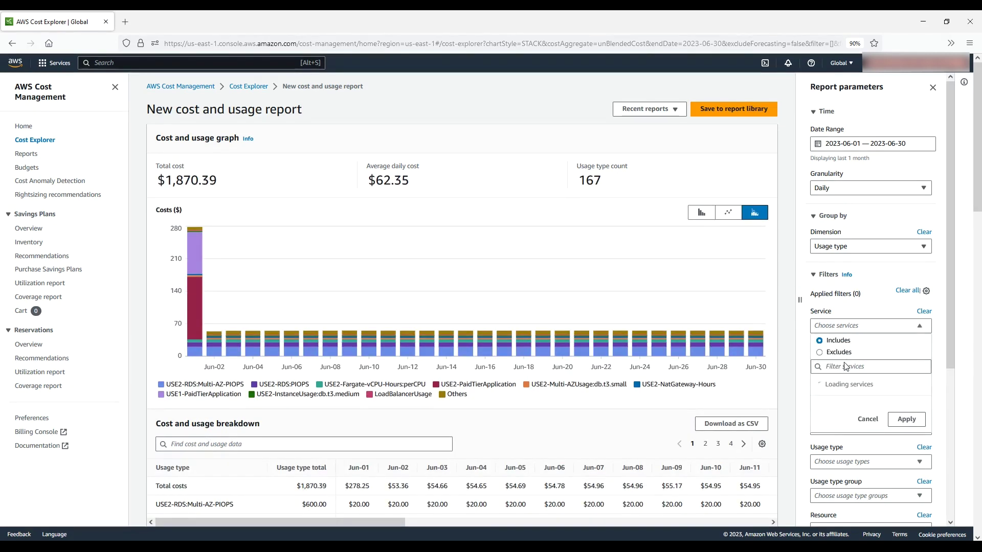
{"action": "type", "text": "Ec"}
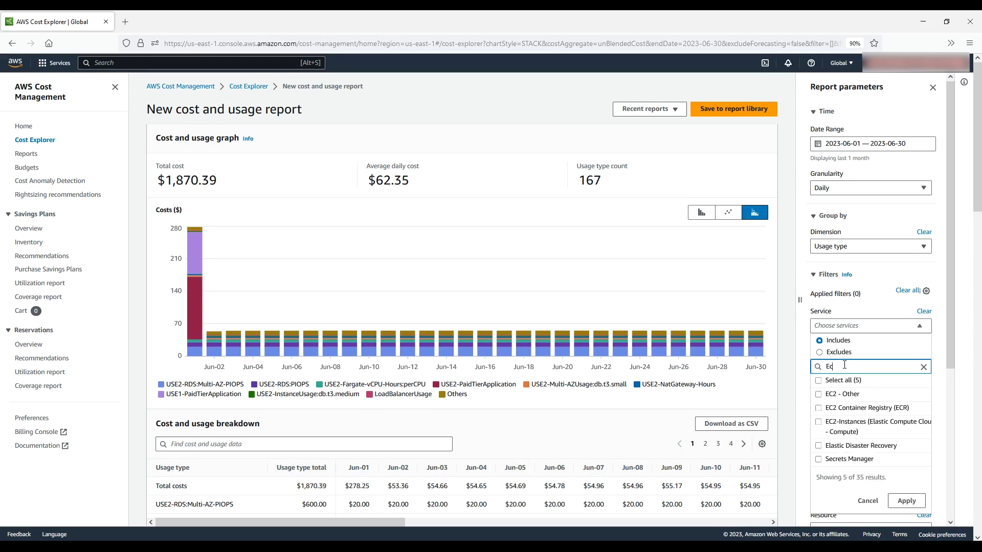
{"action": "type", "text": "2"}
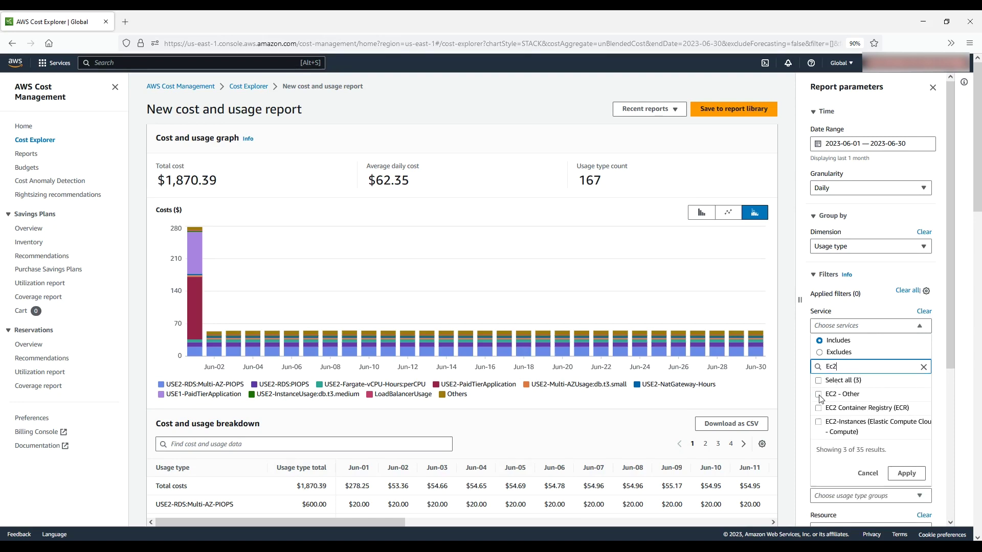
{"action": "left_click", "coordinate": [818, 395]}
{"action": "left_click", "coordinate": [906, 474]}
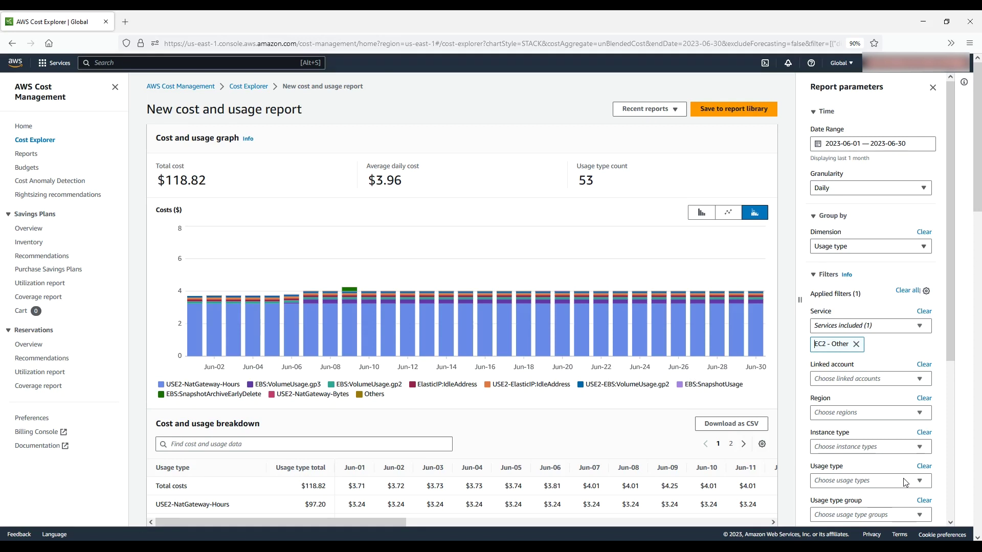
Filter Usage type to EBS:SnapshotArchiveStorage and EBS:SnapshotUsage
{"action": "left_click", "coordinate": [875, 482]}
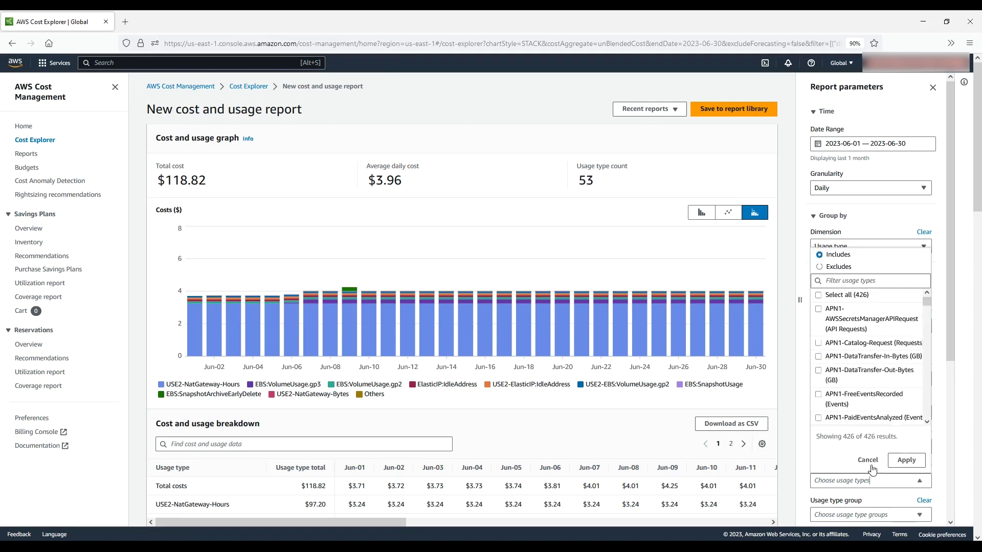
{"action": "type", "text": "EBS:"}
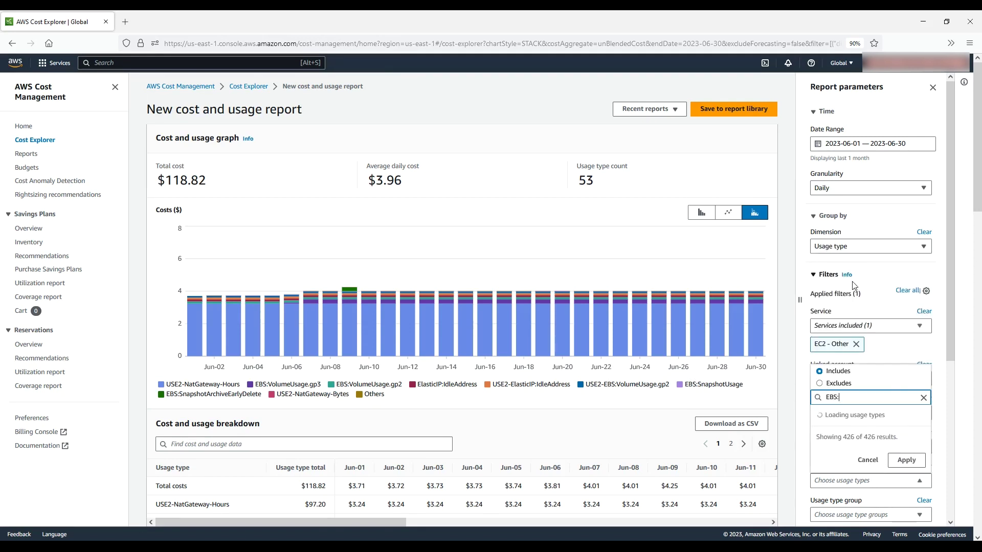
{"action": "type", "text": "Snapshot"}
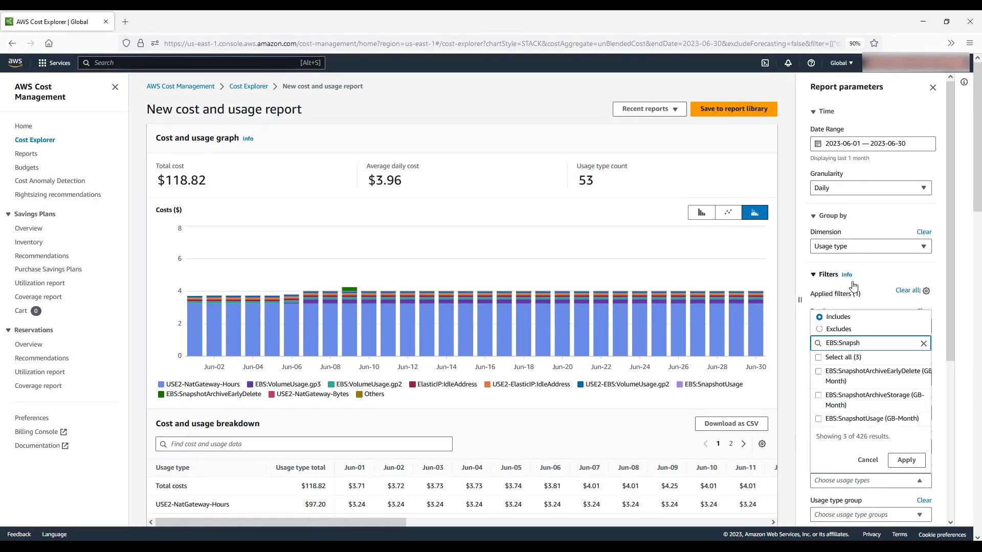
{"action": "left_click", "coordinate": [819, 395]}
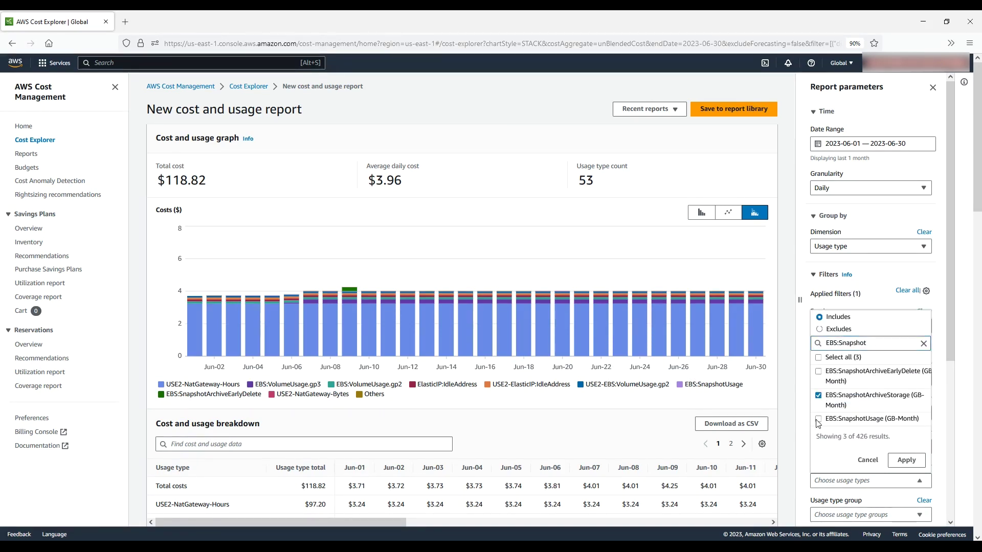
{"action": "left_click", "coordinate": [819, 419]}
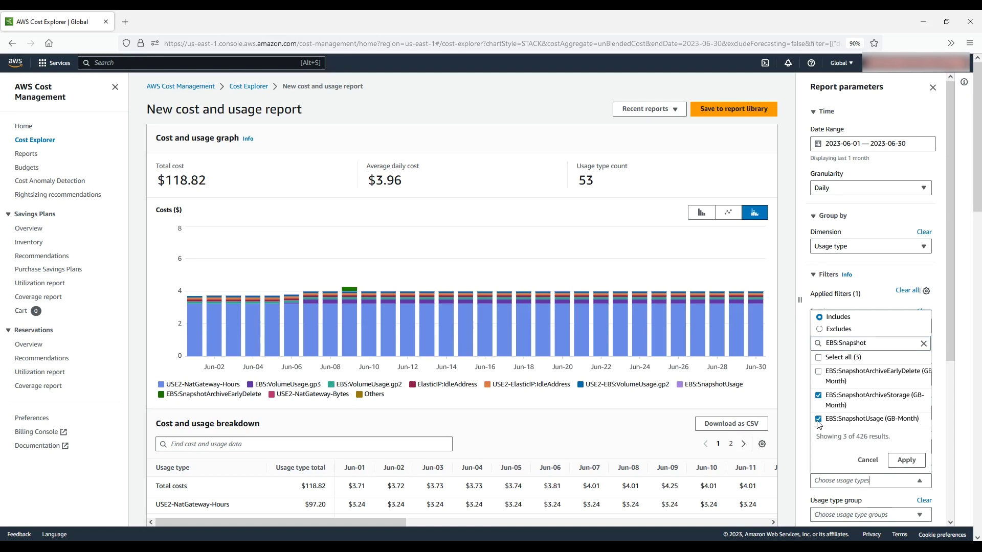
{"action": "left_click", "coordinate": [907, 460]}
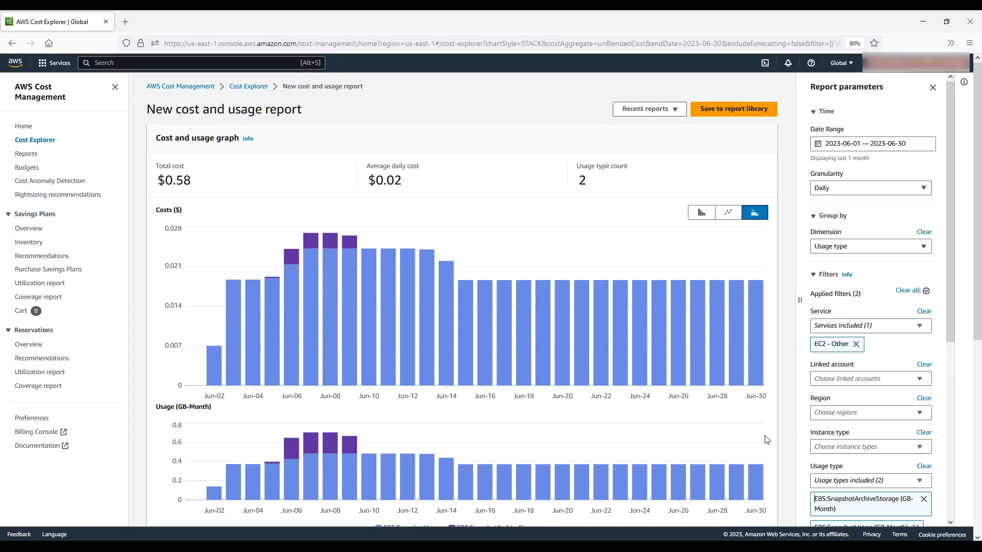
Add a Tag filter for the ebs key with value yes
{"action": "scroll", "coordinate": [767, 440], "scroll_direction": "down", "scroll_amount": 3}
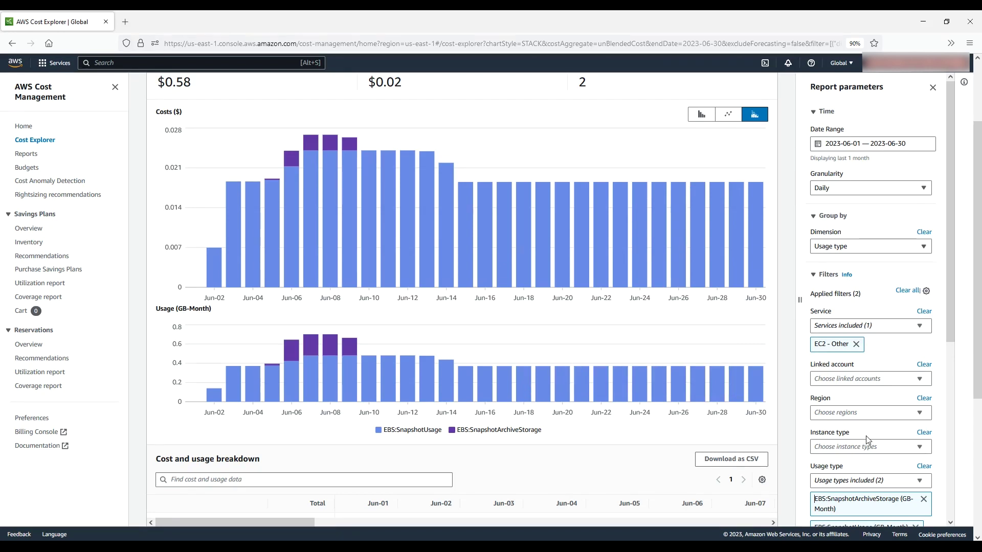
{"action": "scroll", "coordinate": [867, 436], "scroll_direction": "down", "scroll_amount": 3}
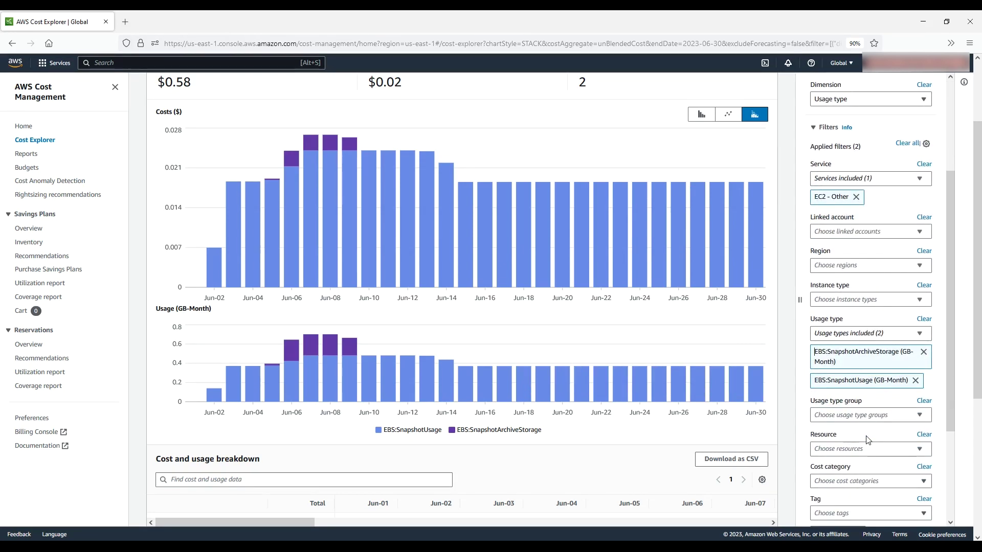
{"action": "scroll", "coordinate": [868, 440], "scroll_direction": "down", "scroll_amount": 2}
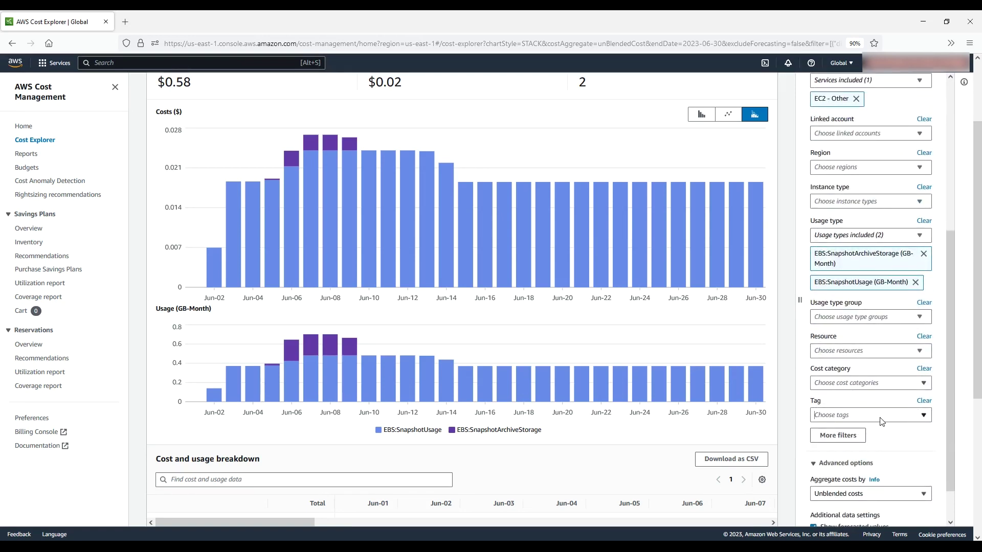
{"action": "left_click", "coordinate": [880, 421]}
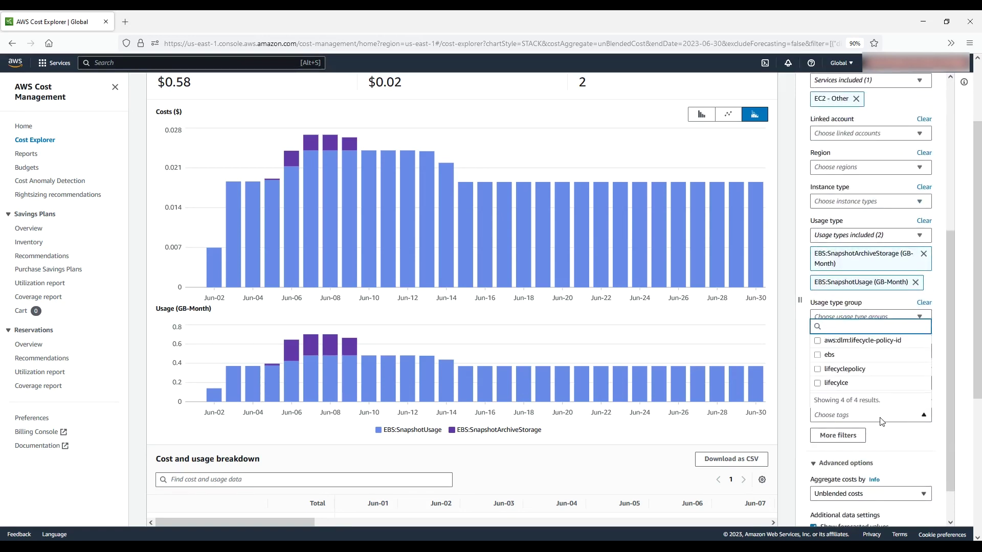
{"action": "left_click", "coordinate": [829, 355]}
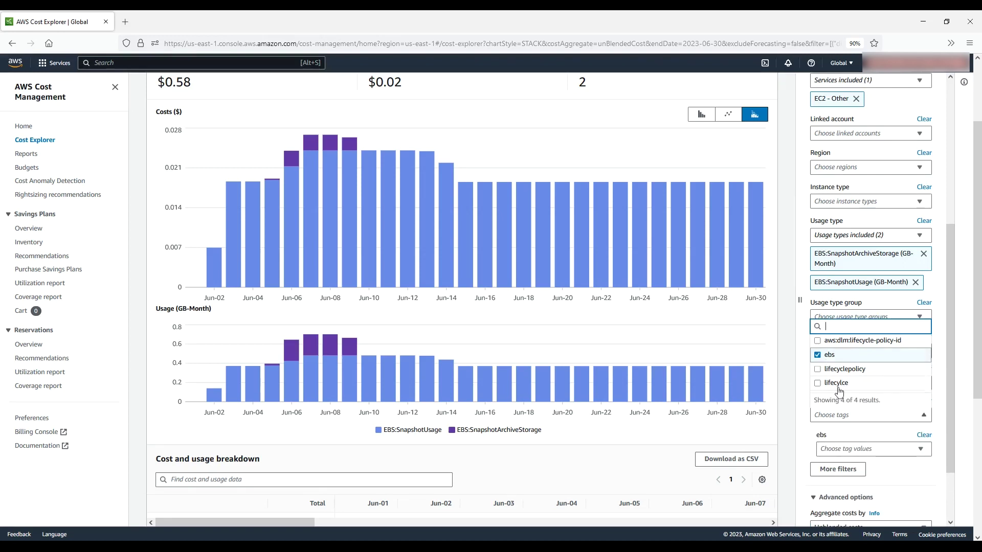
{"action": "left_click", "coordinate": [854, 450]}
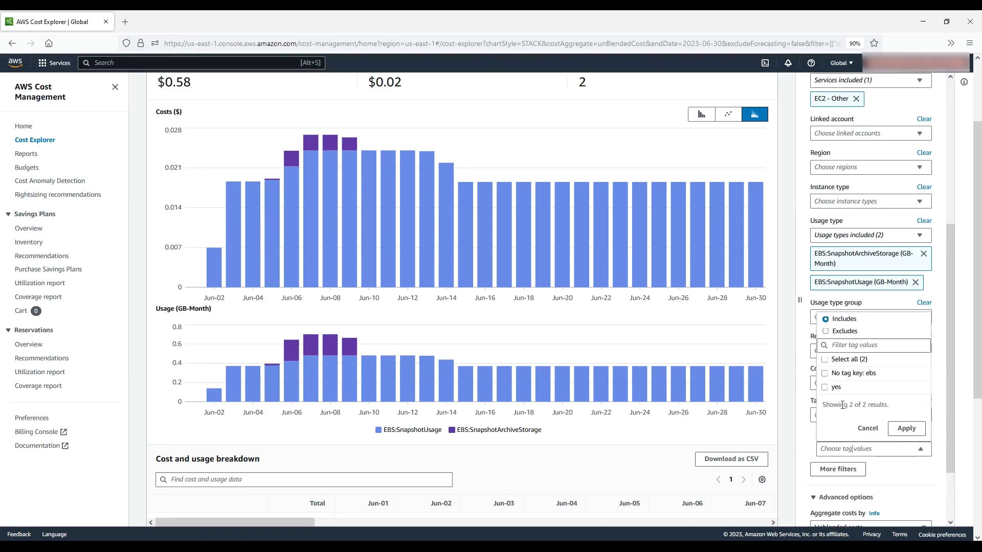
{"action": "left_click", "coordinate": [839, 388]}
{"action": "left_click", "coordinate": [906, 428]}
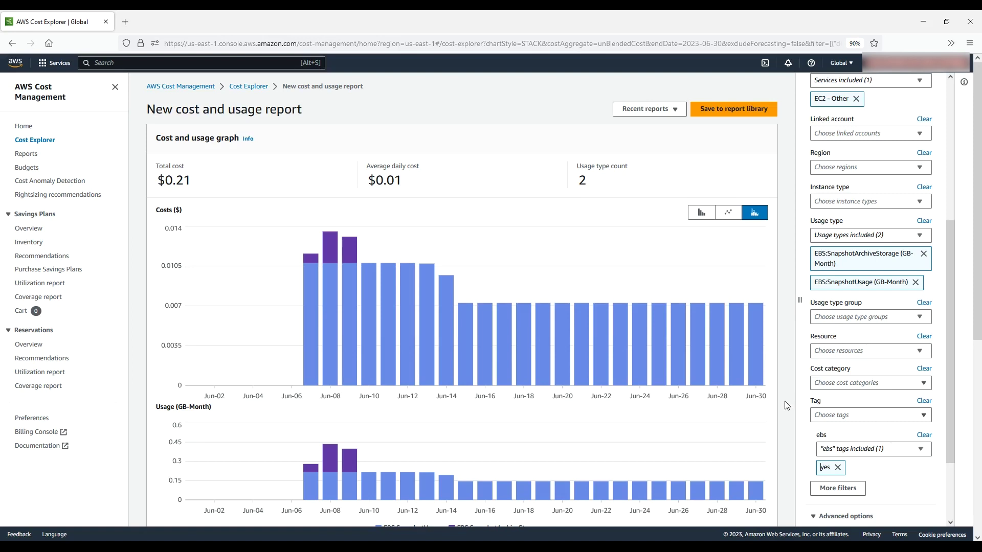
{"action": "scroll", "coordinate": [786, 406], "scroll_direction": "down", "scroll_amount": 1}
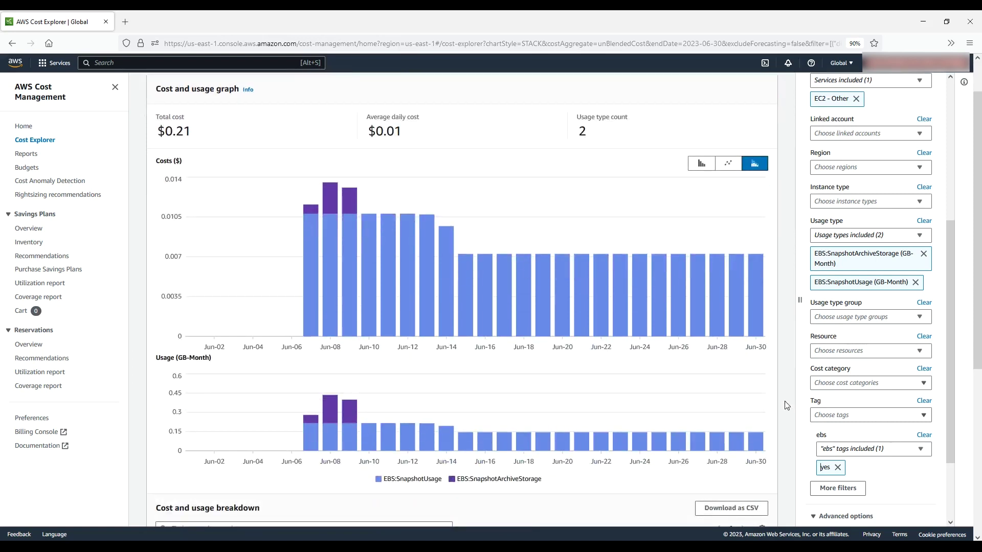